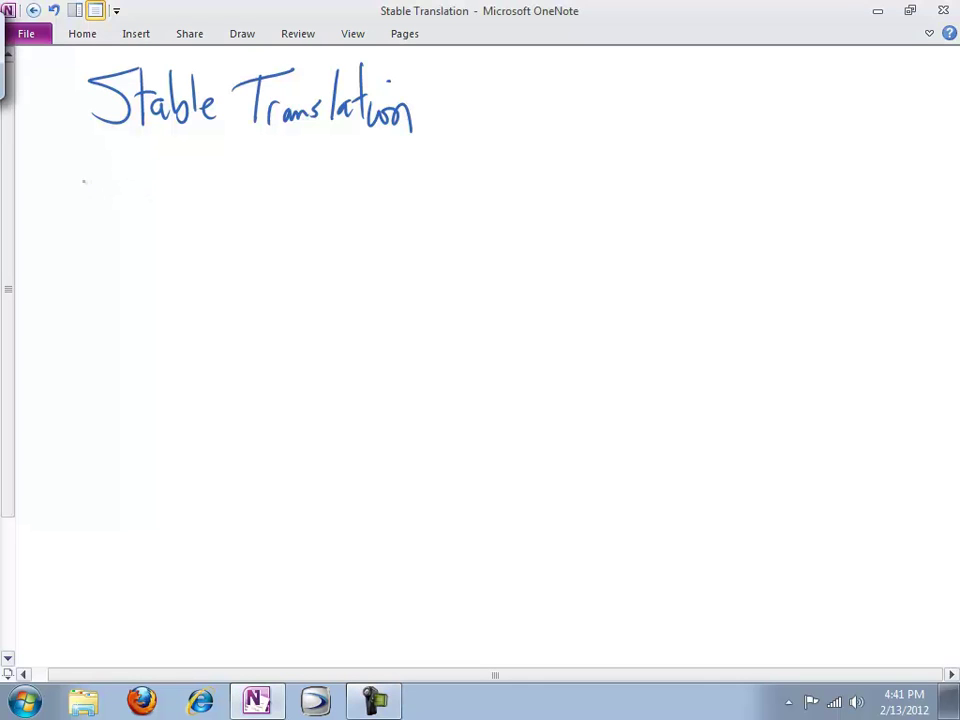
Step: Draw the left entity box, a linked relationship diamond, and a second entity box on the right
mouse_move(187, 185)
left_mouse_down()
mouse_move(171, 184)
mouse_move(75, 281)
mouse_move(194, 200)
mouse_move(257, 230)
left_mouse_up()
mouse_move(289, 183)
left_mouse_down()
mouse_move(264, 212)
mouse_move(294, 285)
mouse_move(290, 183)
left_mouse_up()
left_click_drag(352, 240, 410, 233)
mouse_move(498, 177)
left_mouse_down()
mouse_move(414, 289)
mouse_move(550, 253)
mouse_move(513, 170)
left_mouse_up()
Step: Write X in the left box, xy in the diamond, and Xy in the right box
left_click_drag(112, 218, 145, 258)
left_click_drag(142, 217, 110, 258)
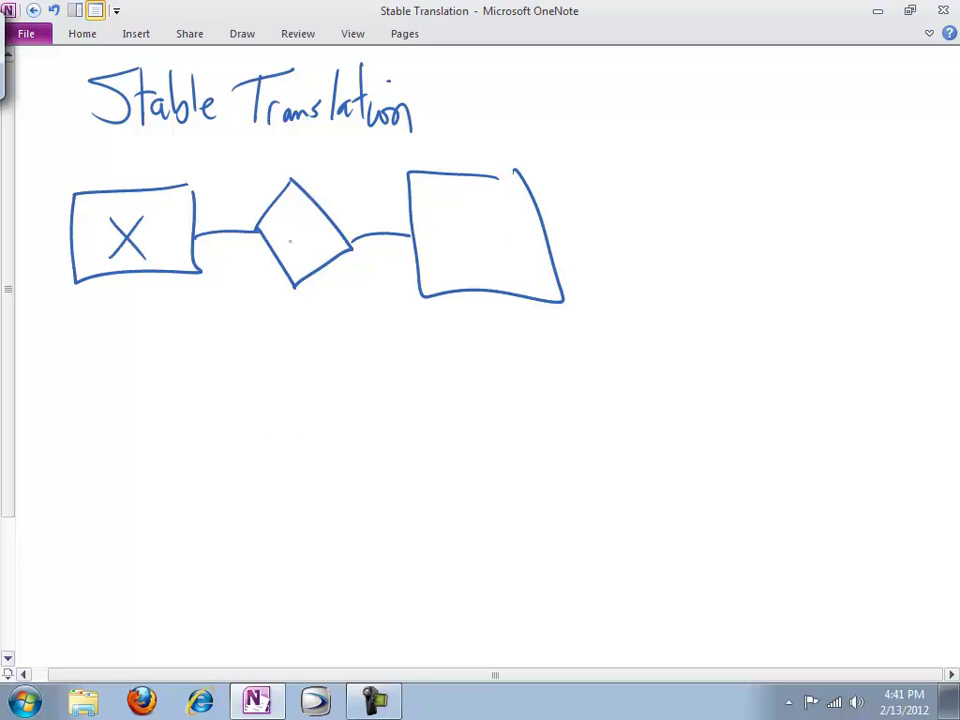
left_click_drag(282, 232, 294, 247)
mouse_move(294, 232)
left_mouse_down()
mouse_move(281, 248)
mouse_move(303, 247)
left_mouse_up()
left_click_drag(309, 230, 300, 262)
left_click_drag(445, 206, 471, 258)
mouse_move(469, 205)
left_mouse_down()
mouse_move(446, 260)
mouse_move(487, 248)
mouse_move(494, 300)
left_mouse_up()
Step: Label the left link N and the right link M, erasing the first misplaced marks
left_click_drag(221, 157, 222, 200)
mouse_move(355, 207)
left_mouse_down()
mouse_move(372, 204)
mouse_move(384, 158)
left_mouse_up()
left_click(222, 180)
left_click(356, 186)
left_click(372, 186)
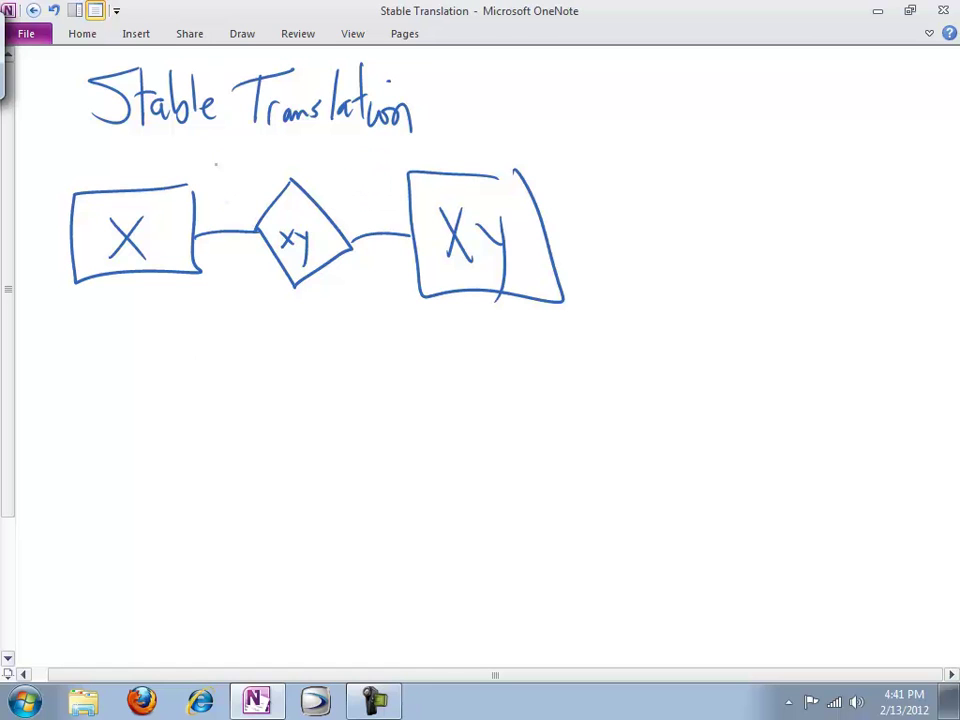
left_click_drag(210, 196, 232, 150)
left_click_drag(369, 163, 369, 210)
left_click_drag(369, 163, 389, 205)
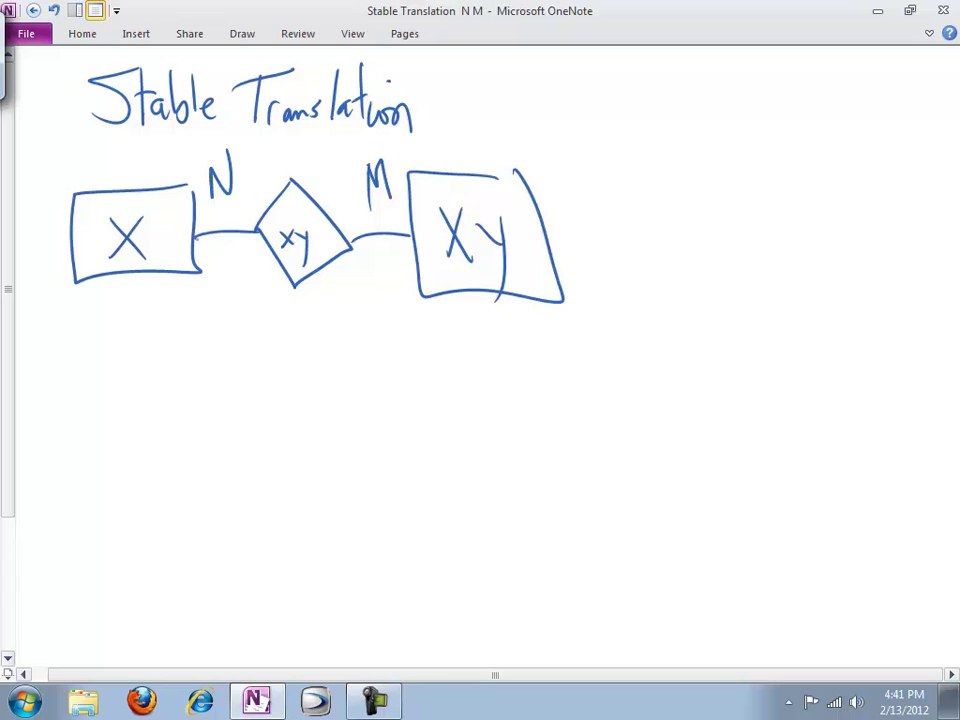
Step: Double both link lines, then erase the extra lines drawn beneath them
left_click_drag(262, 240, 200, 268)
left_click_drag(410, 249, 352, 252)
left_click(231, 253)
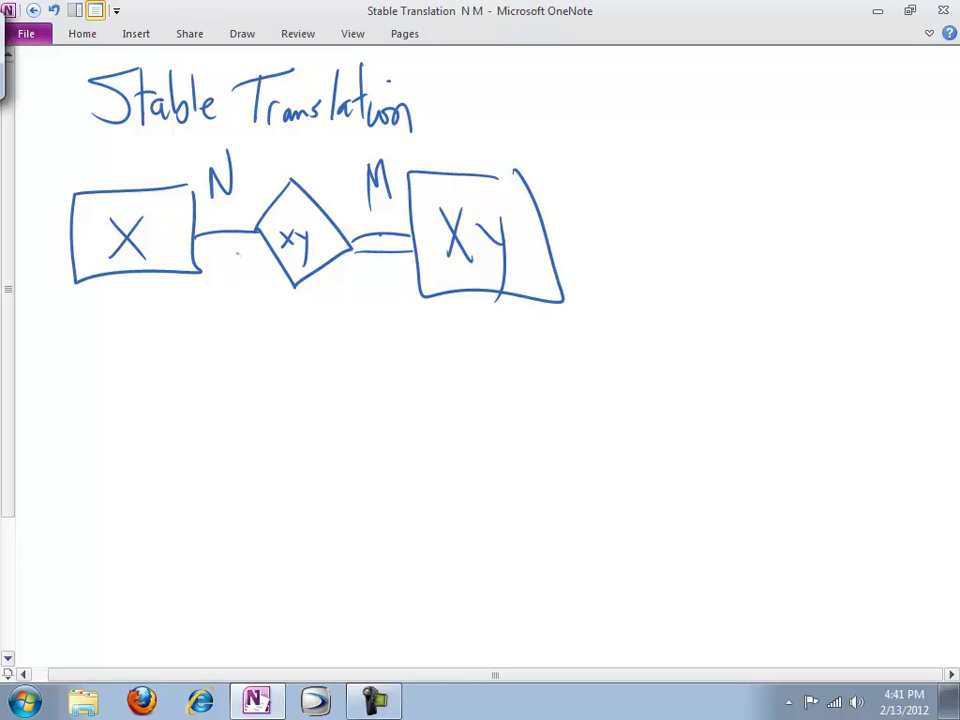
left_click(390, 253)
Step: Write a '1:1' note with an asterisk at the right of the page, then erase it
left_click_drag(746, 157, 749, 226)
left_click(770, 190)
left_click(771, 196)
left_click_drag(787, 157, 790, 237)
mouse_move(817, 167)
left_mouse_down()
mouse_move(839, 140)
mouse_move(839, 184)
left_mouse_up()
left_click_drag(819, 150, 852, 171)
left_click_drag(822, 161, 853, 157)
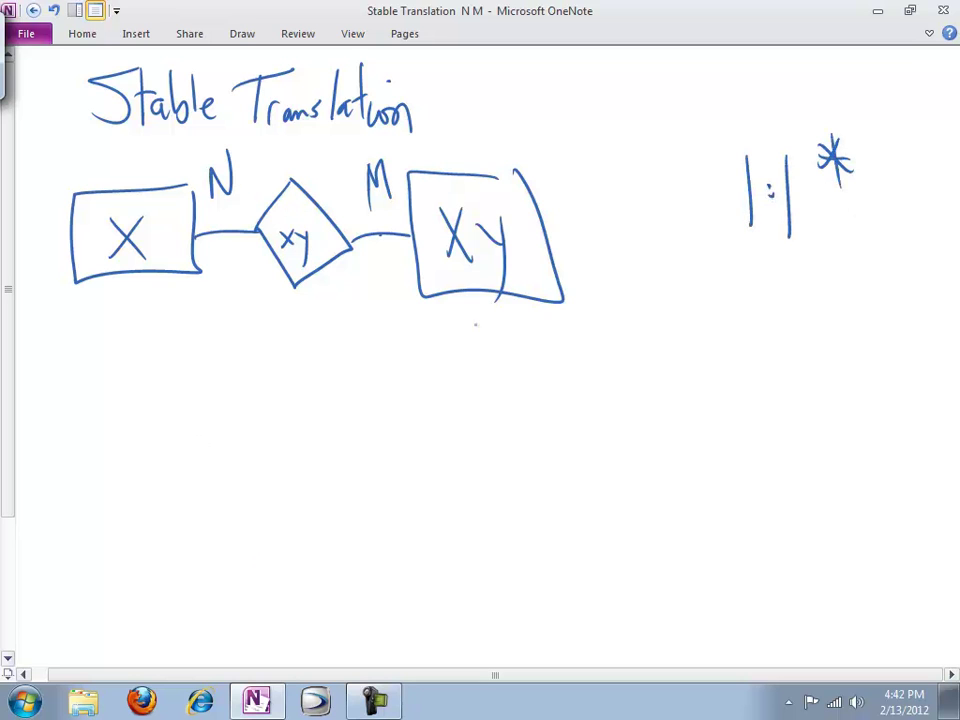
mouse_move(857, 150)
left_mouse_down()
mouse_move(690, 231)
mouse_move(795, 212)
mouse_move(846, 163)
left_mouse_up()
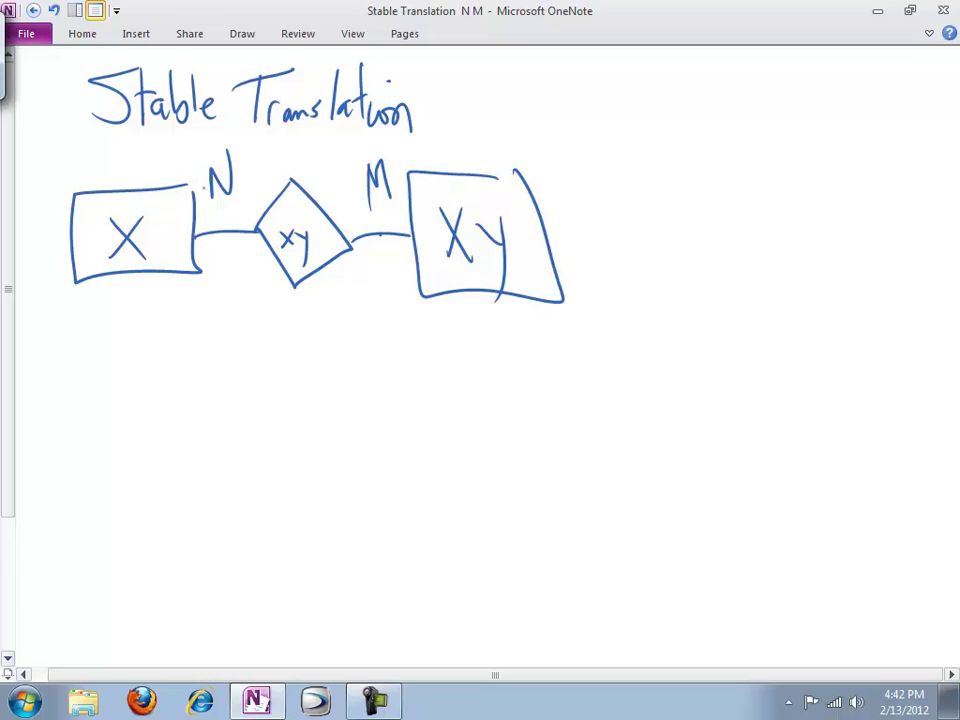
Step: Replace the N and M link labels with a 1 above each link
left_click(224, 166)
left_click(378, 184)
left_click_drag(223, 200, 226, 164)
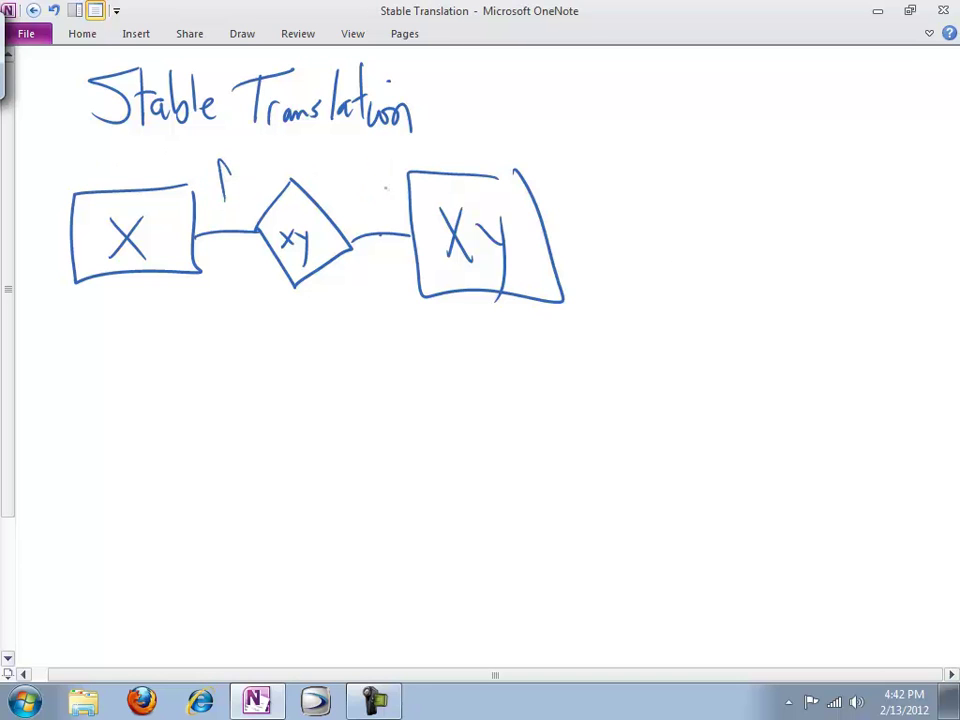
left_click_drag(379, 162, 382, 212)
mouse_move(213, 175)
left_mouse_down()
mouse_move(221, 159)
mouse_move(214, 167)
mouse_move(226, 197)
left_mouse_up()
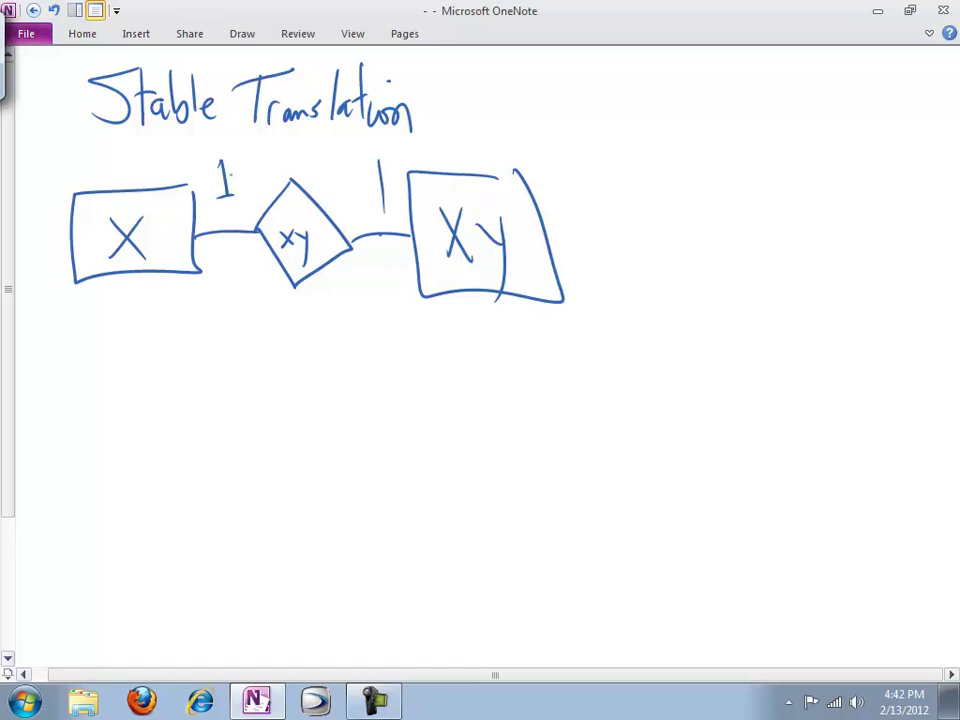
Step: Circle the X box, the xy diamond and the Xy box
mouse_move(148, 153)
left_mouse_down()
mouse_move(120, 152)
mouse_move(171, 343)
mouse_move(186, 176)
left_mouse_up()
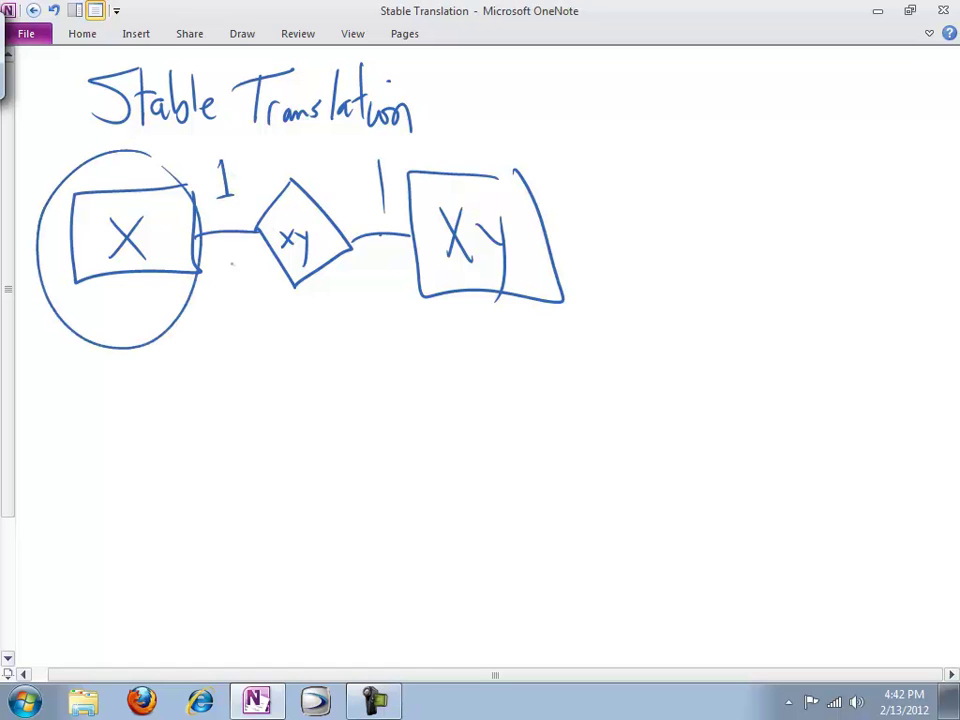
mouse_move(306, 160)
left_mouse_down()
mouse_move(289, 165)
mouse_move(312, 161)
left_mouse_up()
mouse_move(546, 136)
left_mouse_down()
mouse_move(410, 136)
mouse_move(546, 140)
left_mouse_up()
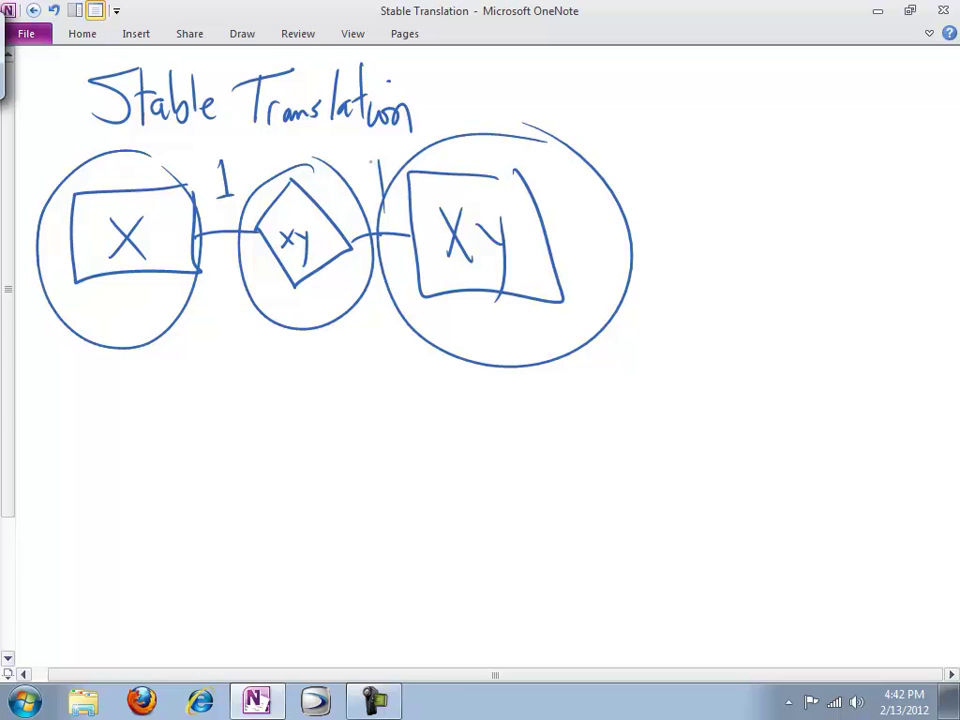
Step: Turn the link labels into N (left) and M (right), and add a second line to the left link
left_click_drag(357, 186, 378, 162)
left_click_drag(224, 158, 250, 152)
left_click_drag(195, 250, 262, 238)
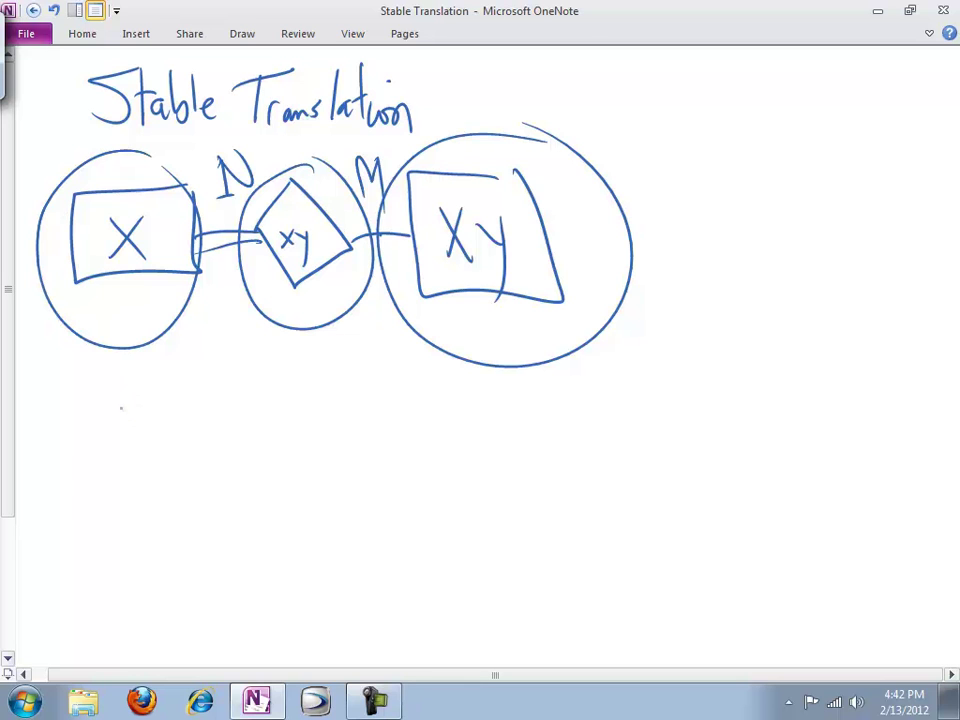
Step: Write the table names X and XY below the diagram
left_click_drag(98, 378, 133, 434)
left_click_drag(130, 374, 86, 532)
mouse_move(88, 484)
left_mouse_down()
mouse_move(120, 530)
mouse_move(136, 515)
left_mouse_up()
left_click_drag(150, 485, 141, 573)
scroll(334, 257, "down", 3)
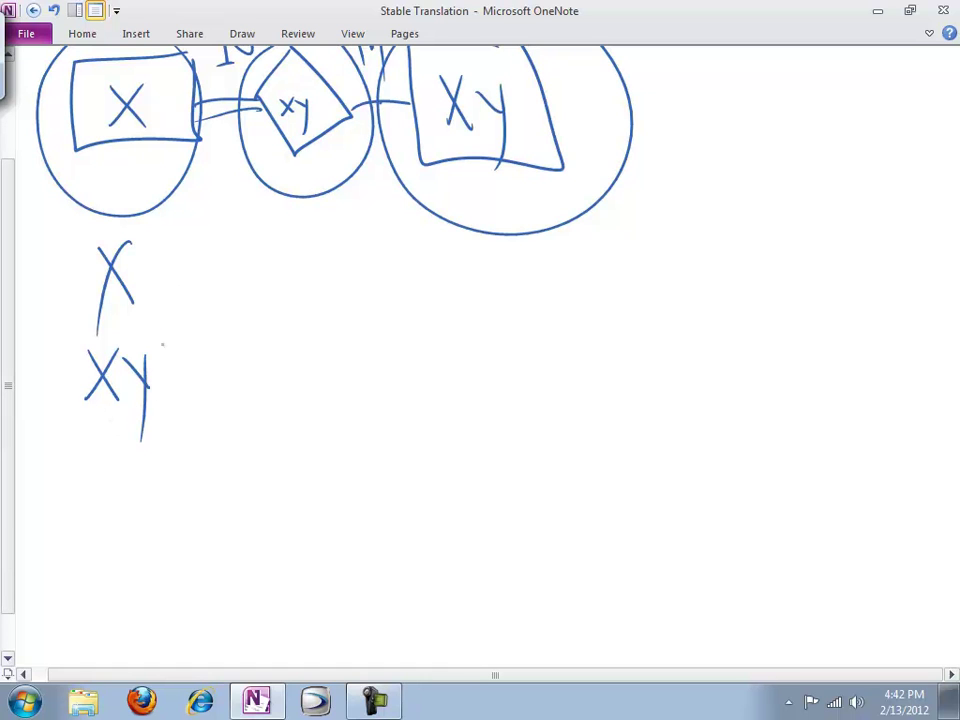
Step: Circle xy, replace Xy with Y in the right box, and add Y as the third table name
mouse_move(305, 87)
left_mouse_down()
mouse_move(248, 108)
mouse_move(312, 92)
left_mouse_up()
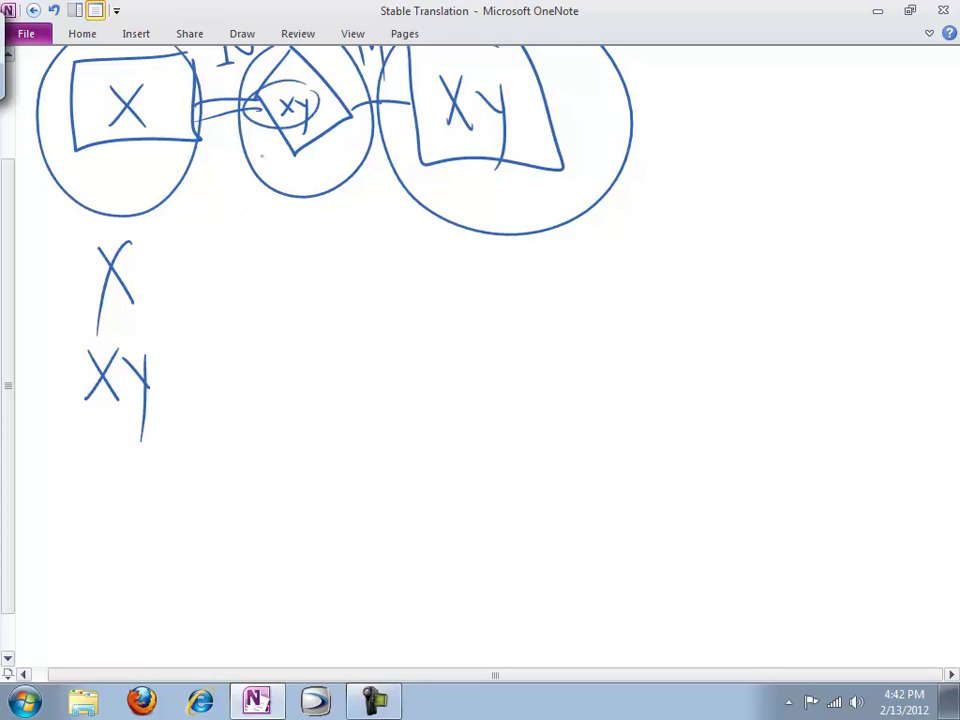
mouse_move(504, 103)
left_mouse_down()
mouse_move(456, 103)
mouse_move(469, 115)
left_mouse_up()
left_click_drag(487, 77, 453, 166)
mouse_move(106, 461)
left_mouse_down()
mouse_move(124, 497)
mouse_move(110, 578)
left_mouse_up()
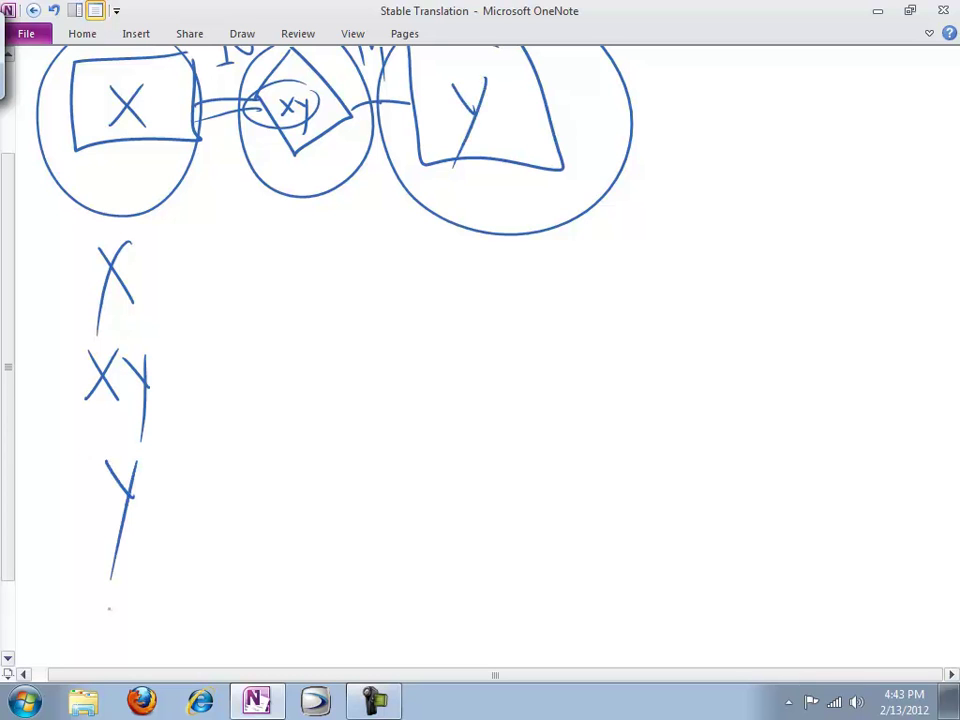
Step: Write the X schema as X(x#, …) with x# underlined as the key
mouse_move(200, 214)
left_mouse_down()
mouse_move(176, 246)
mouse_move(168, 342)
left_mouse_up()
mouse_move(233, 255)
left_mouse_down()
mouse_move(207, 297)
mouse_move(237, 288)
left_mouse_up()
mouse_move(246, 240)
left_mouse_down()
mouse_move(242, 264)
mouse_move(253, 262)
left_mouse_up()
left_click_drag(236, 252, 266, 247)
left_click_drag(237, 263, 266, 258)
mouse_move(202, 311)
left_mouse_down()
mouse_move(275, 302)
mouse_move(289, 318)
mouse_move(283, 330)
left_mouse_up()
left_click(334, 302)
left_click(347, 299)
left_click(359, 297)
left_click(373, 294)
left_click(383, 300)
left_click_drag(427, 221, 440, 316)
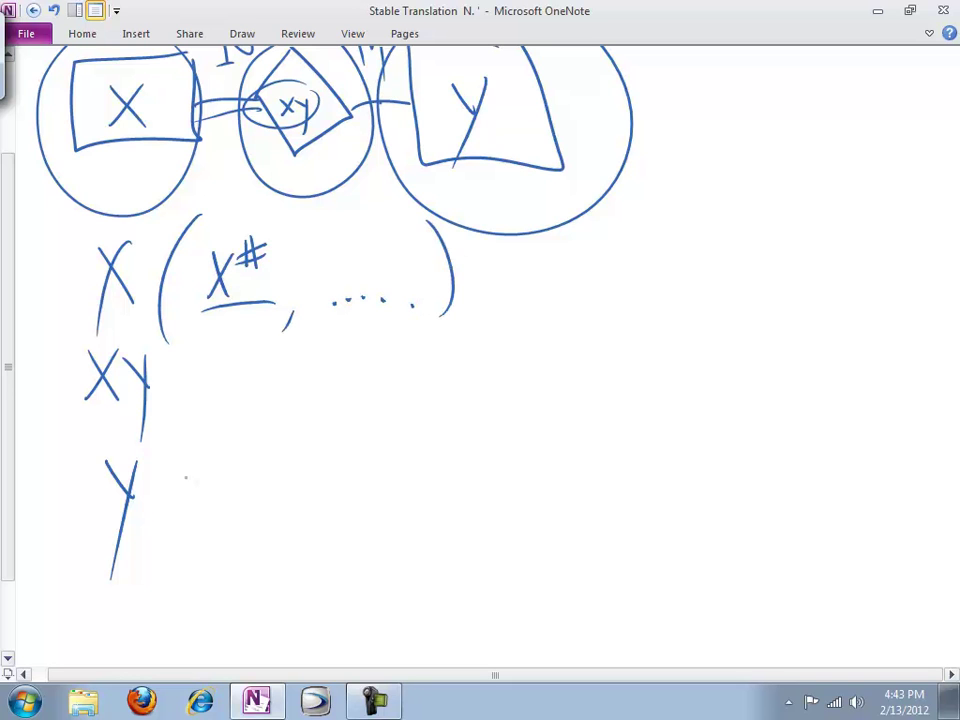
Step: Write the Y schema as Y(y#, …) with y# underlined as the key
left_click_drag(204, 441, 175, 558)
left_click_drag(211, 476, 223, 500)
mouse_move(237, 468)
left_mouse_down()
mouse_move(222, 548)
mouse_move(248, 486)
left_mouse_up()
mouse_move(263, 452)
left_mouse_down()
mouse_move(259, 483)
mouse_move(270, 463)
left_mouse_up()
left_click_drag(241, 477, 268, 473)
mouse_move(197, 523)
left_mouse_down()
mouse_move(288, 521)
mouse_move(296, 558)
left_mouse_up()
left_click(354, 519)
left_click(380, 518)
left_click(392, 516)
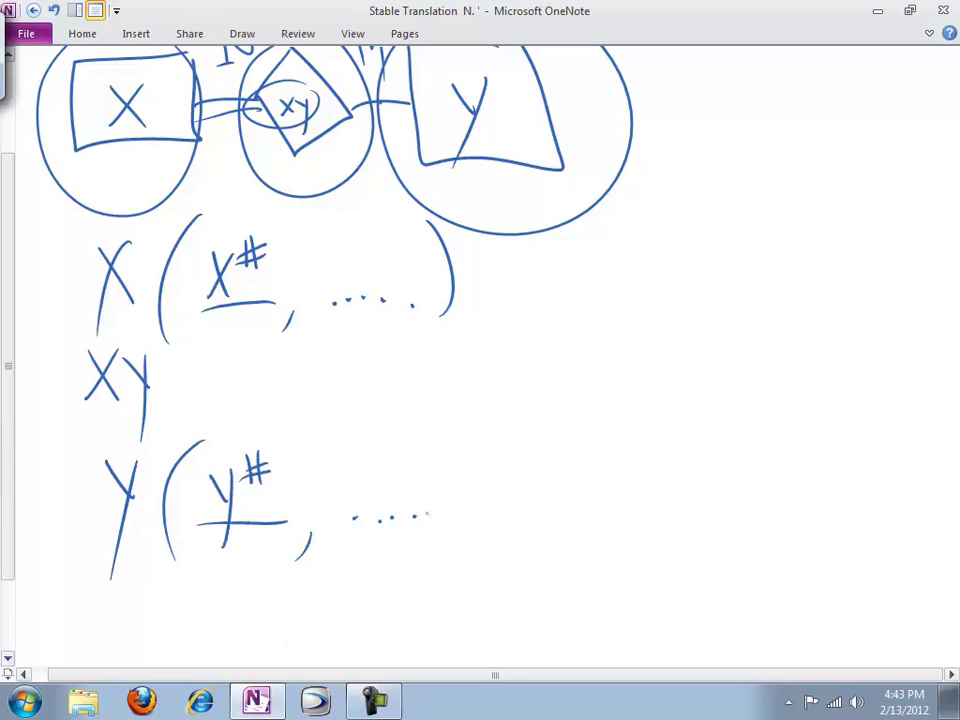
left_click_drag(470, 457, 470, 552)
Step: Write XY(x#y# with the composite key x#y# underlined
mouse_move(200, 336)
left_mouse_down()
mouse_move(178, 378)
mouse_move(188, 418)
left_mouse_up()
mouse_move(236, 358)
left_mouse_down()
mouse_move(220, 394)
mouse_move(240, 386)
mouse_move(248, 368)
left_mouse_up()
mouse_move(260, 343)
left_mouse_down()
mouse_move(257, 366)
mouse_move(264, 350)
left_mouse_up()
left_click_drag(243, 362, 265, 358)
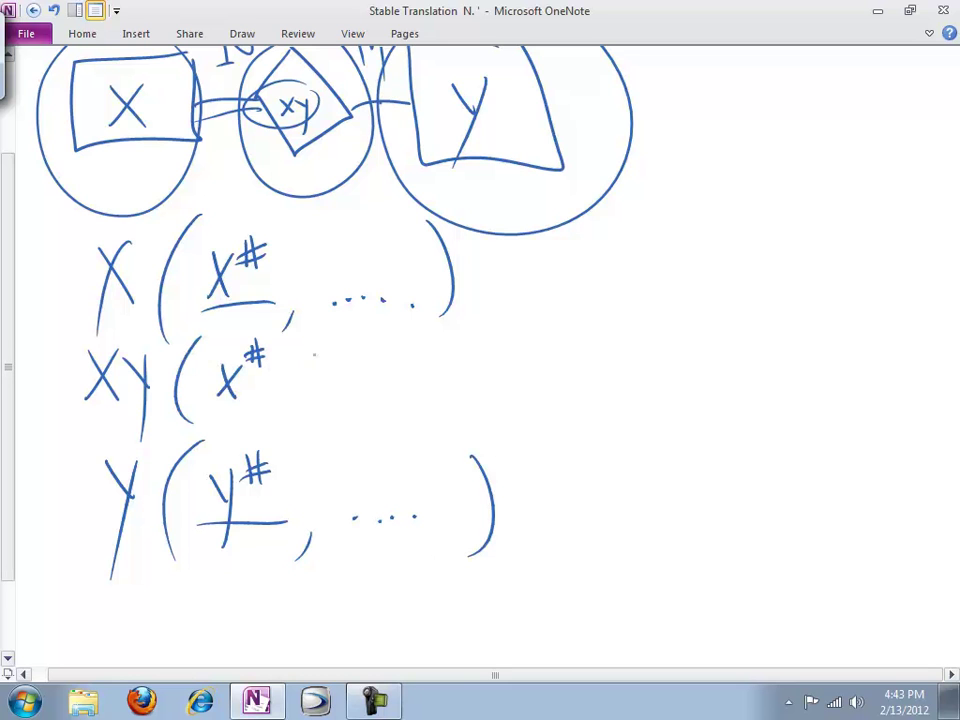
mouse_move(274, 365)
left_mouse_down()
mouse_move(286, 386)
mouse_move(283, 415)
left_mouse_up()
left_click_drag(305, 350, 302, 376)
mouse_move(315, 348)
left_mouse_down()
mouse_move(312, 373)
mouse_move(320, 357)
left_mouse_up()
mouse_move(298, 370)
left_mouse_down()
mouse_move(321, 367)
mouse_move(183, 396)
left_mouse_up()
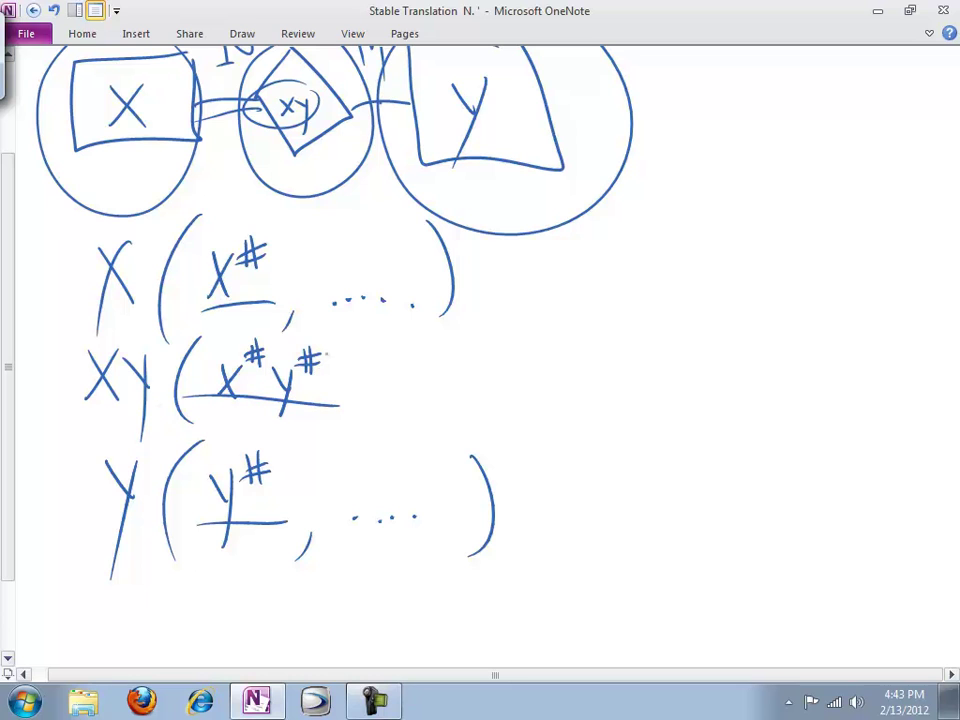
Step: Mark XY's key with an asterisk and write 'Rel_attrib' after it
mouse_move(342, 332)
left_mouse_down()
mouse_move(344, 349)
mouse_move(350, 344)
mouse_move(338, 346)
left_mouse_up()
left_click_drag(357, 400, 350, 424)
left_click_drag(398, 396, 398, 362)
mouse_move(398, 362)
left_mouse_down()
mouse_move(413, 395)
mouse_move(455, 396)
left_mouse_up()
left_click_drag(470, 374, 477, 390)
mouse_move(472, 370)
left_mouse_down()
mouse_move(487, 368)
mouse_move(489, 392)
left_mouse_up()
mouse_move(482, 368)
left_mouse_down()
mouse_move(500, 366)
mouse_move(510, 392)
left_mouse_up()
mouse_move(515, 372)
left_mouse_down()
mouse_move(515, 392)
mouse_move(597, 366)
mouse_move(605, 382)
left_mouse_up()
left_click(515, 360)
Step: Continue the note with '→ rare (have to do w'
mouse_move(610, 382)
left_mouse_down()
mouse_move(616, 368)
mouse_move(630, 380)
left_mouse_up()
left_click_drag(634, 392, 630, 407)
mouse_move(656, 342)
left_mouse_down()
mouse_move(656, 386)
mouse_move(664, 384)
left_mouse_up()
mouse_move(672, 370)
left_mouse_down()
mouse_move(668, 382)
mouse_move(688, 382)
left_mouse_up()
left_click_drag(690, 374, 702, 384)
left_click_drag(701, 378, 722, 386)
left_click_drag(740, 378, 734, 390)
left_click_drag(752, 340, 750, 388)
left_click_drag(755, 380, 778, 384)
Step: Finish the note with '/ time typically)' and brace the X, XY and Y rows together
left_click_drag(796, 336, 780, 414)
mouse_move(811, 342)
left_mouse_down()
mouse_move(808, 384)
mouse_move(818, 376)
left_mouse_up()
mouse_move(822, 378)
left_mouse_down()
mouse_move(826, 388)
mouse_move(846, 386)
left_mouse_up()
left_click_drag(848, 378, 858, 386)
left_click(834, 346)
left_click_drag(869, 341, 878, 366)
mouse_move(878, 370)
left_mouse_down()
mouse_move(886, 404)
mouse_move(898, 384)
left_mouse_up()
mouse_move(906, 374)
left_mouse_down()
mouse_move(902, 384)
mouse_move(916, 384)
left_mouse_up()
left_click_drag(920, 350, 920, 382)
left_click_drag(926, 350, 938, 408)
left_click(896, 330)
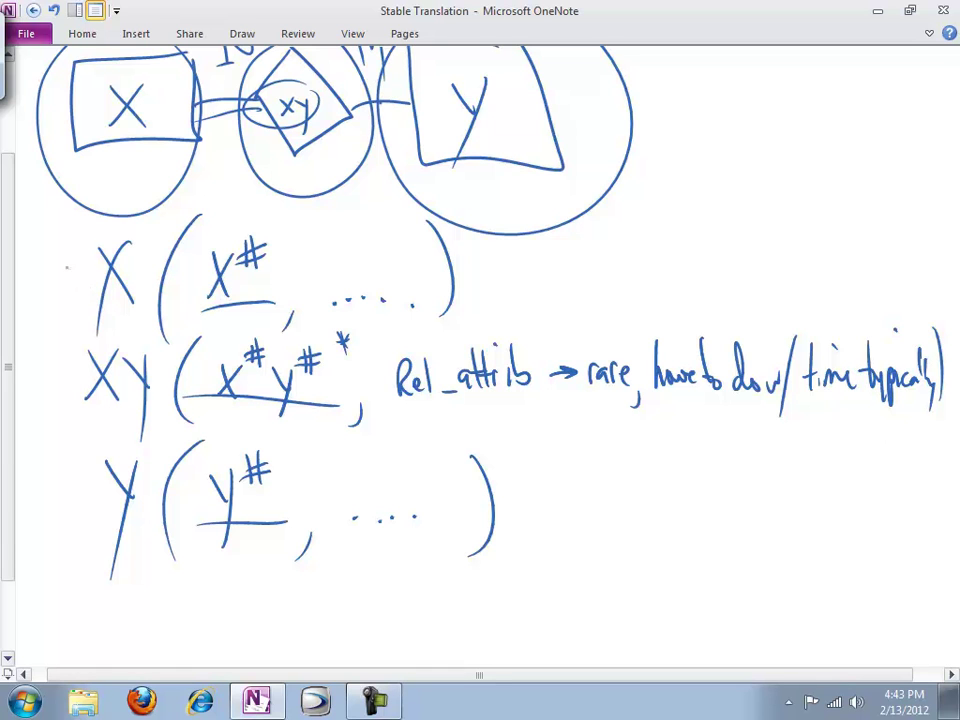
mouse_move(93, 234)
left_mouse_down()
mouse_move(60, 298)
mouse_move(55, 340)
mouse_move(72, 354)
mouse_move(62, 576)
left_mouse_up()
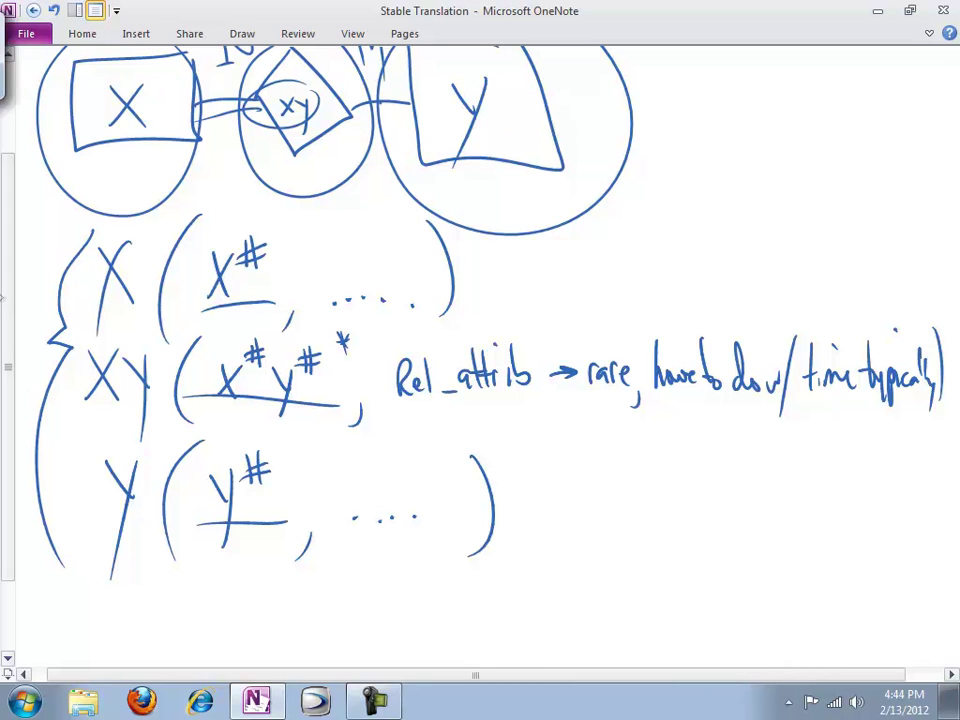
Step: Draw a long arrow down the left side, leading from the XY row to the bottom
scroll(480, 360, "down", 3)
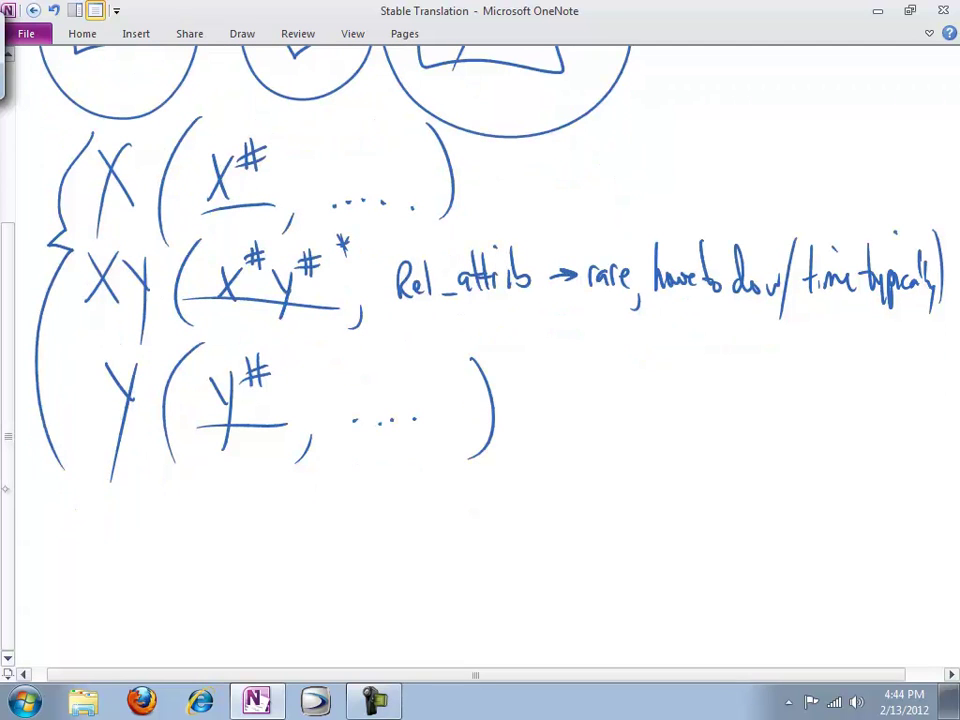
mouse_move(73, 283)
left_mouse_down()
mouse_move(67, 528)
mouse_move(185, 580)
left_mouse_up()
left_click_drag(152, 565, 168, 594)
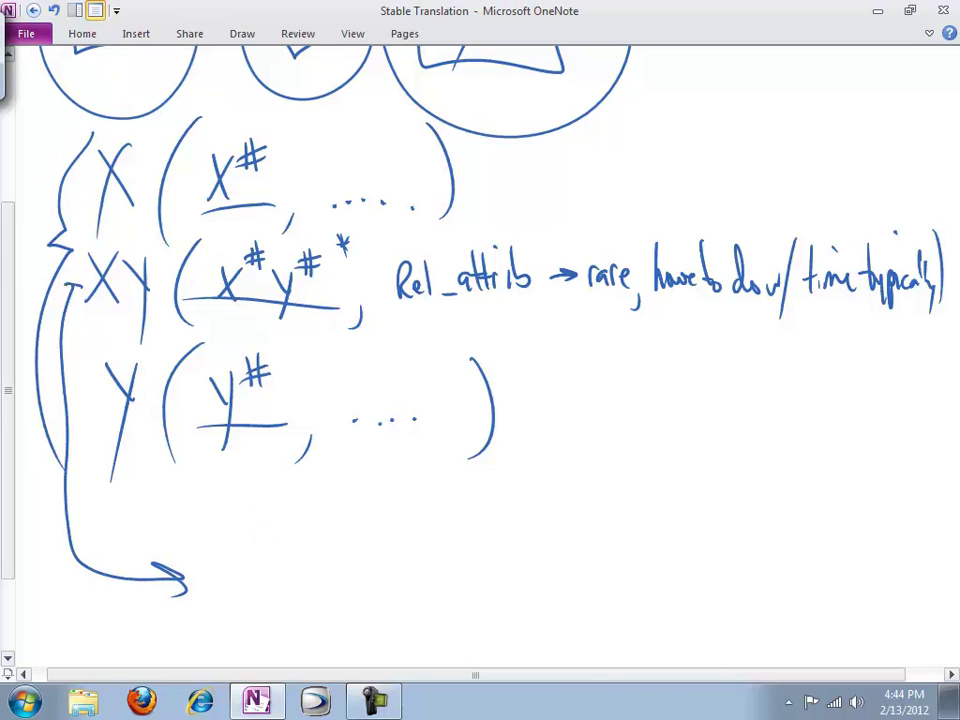
left_click_drag(67, 300, 81, 299)
Step: Write 'XY → have no nulls' at the end of the arrow
mouse_move(231, 538)
left_mouse_down()
mouse_move(241, 578)
mouse_move(230, 592)
left_mouse_up()
mouse_move(268, 540)
left_mouse_down()
mouse_move(282, 562)
mouse_move(272, 630)
left_mouse_up()
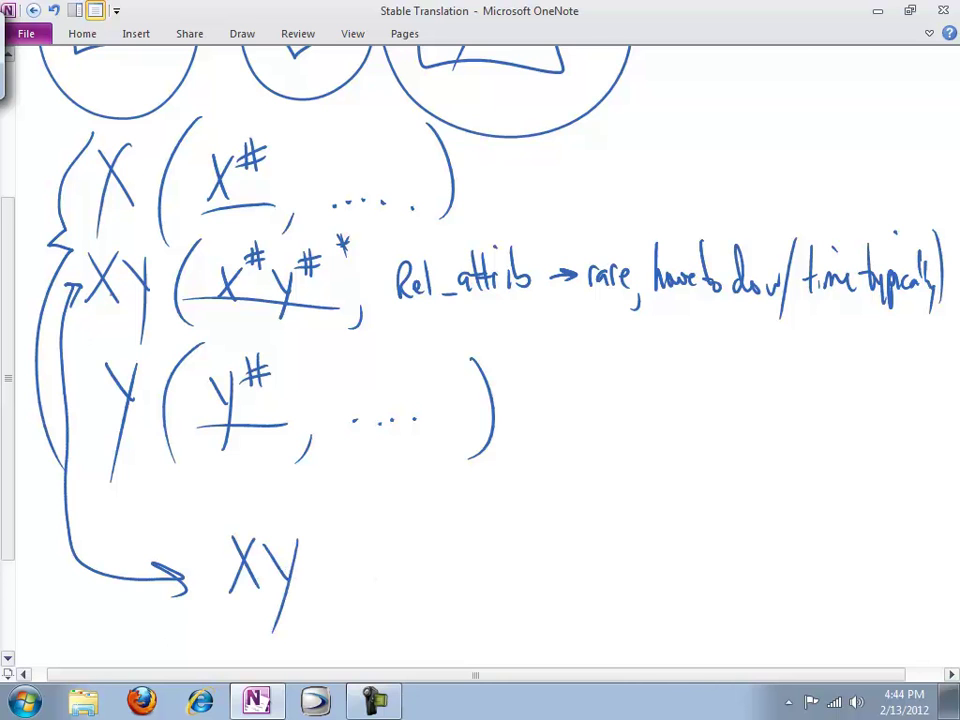
left_click_drag(331, 562, 375, 562)
left_click_drag(361, 550, 375, 570)
mouse_move(401, 518)
left_mouse_down()
mouse_move(399, 576)
mouse_move(458, 568)
mouse_move(486, 576)
left_mouse_up()
mouse_move(496, 560)
left_mouse_down()
mouse_move(525, 558)
mouse_move(536, 576)
left_mouse_up()
left_click_drag(540, 558, 556, 558)
left_click_drag(560, 512, 560, 575)
mouse_move(572, 510)
left_mouse_down()
mouse_move(572, 575)
mouse_move(582, 574)
left_mouse_up()
Step: Draw arrows to the X and Y attribute lists and label each 'no nulls'
mouse_move(655, 468)
left_mouse_down()
mouse_move(628, 439)
mouse_move(522, 420)
left_mouse_up()
mouse_move(540, 392)
left_mouse_down()
mouse_move(522, 418)
mouse_move(559, 423)
left_mouse_up()
mouse_move(645, 196)
left_mouse_down()
mouse_move(487, 186)
mouse_move(497, 200)
mouse_move(490, 187)
left_mouse_up()
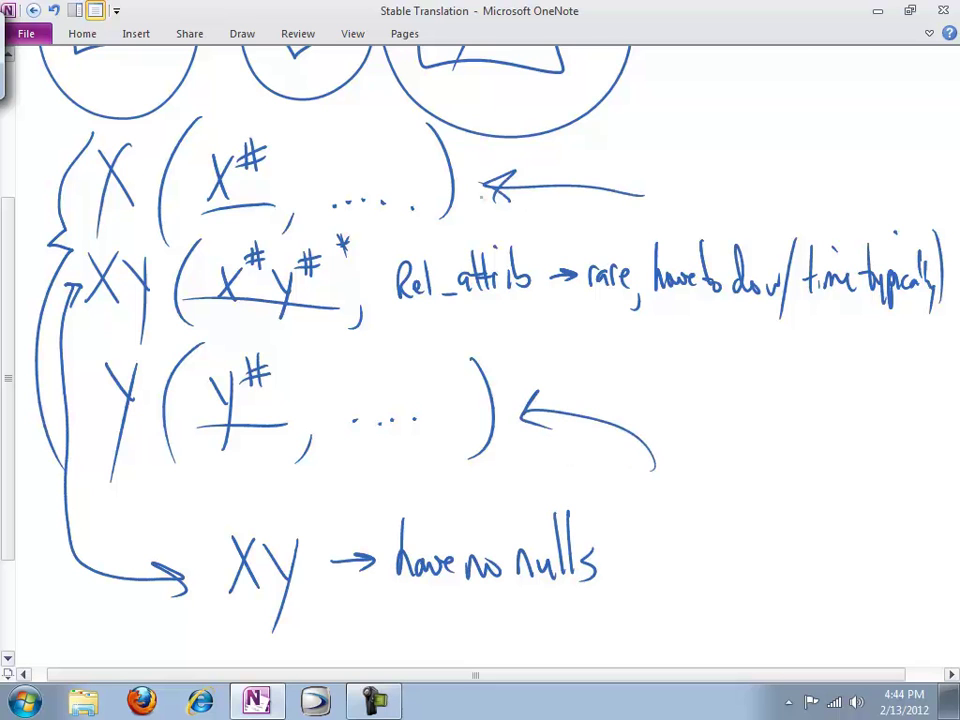
mouse_move(680, 487)
left_mouse_down()
mouse_move(694, 470)
mouse_move(708, 484)
mouse_move(797, 488)
left_mouse_up()
left_click_drag(678, 200, 706, 190)
mouse_move(718, 182)
left_mouse_down()
mouse_move(721, 200)
mouse_move(748, 196)
left_mouse_up()
left_click(743, 148)
left_click_drag(755, 150, 757, 200)
left_click_drag(765, 150, 767, 200)
left_click_drag(778, 172, 770, 200)
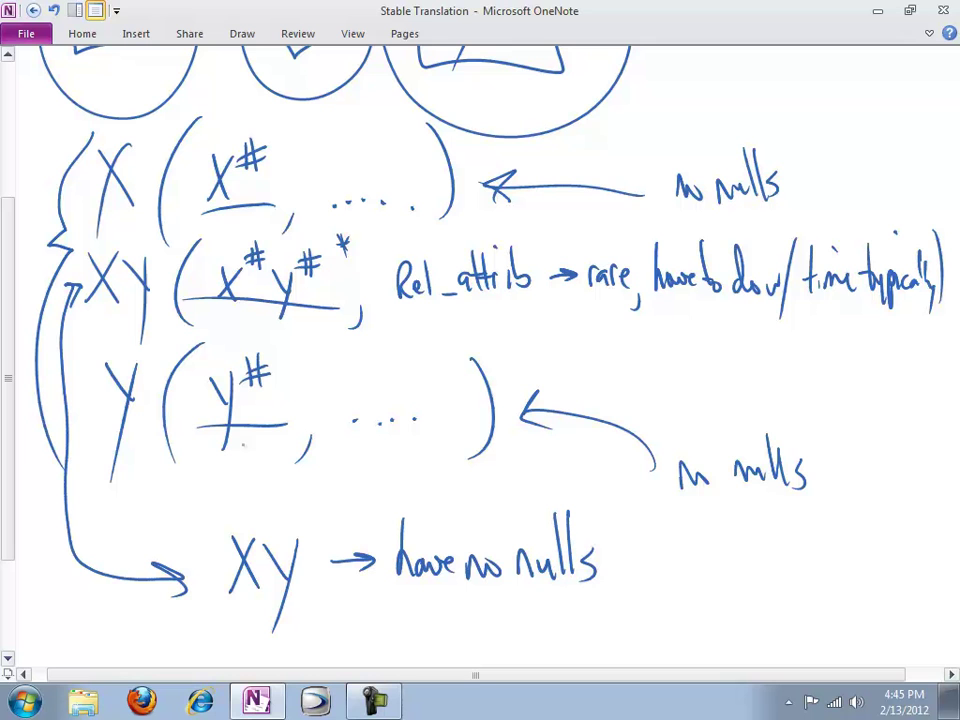
Step: Ink a chain of three boxes and two diamonds with connecting links below the schema notes
scroll(480, 360, "down", 3)
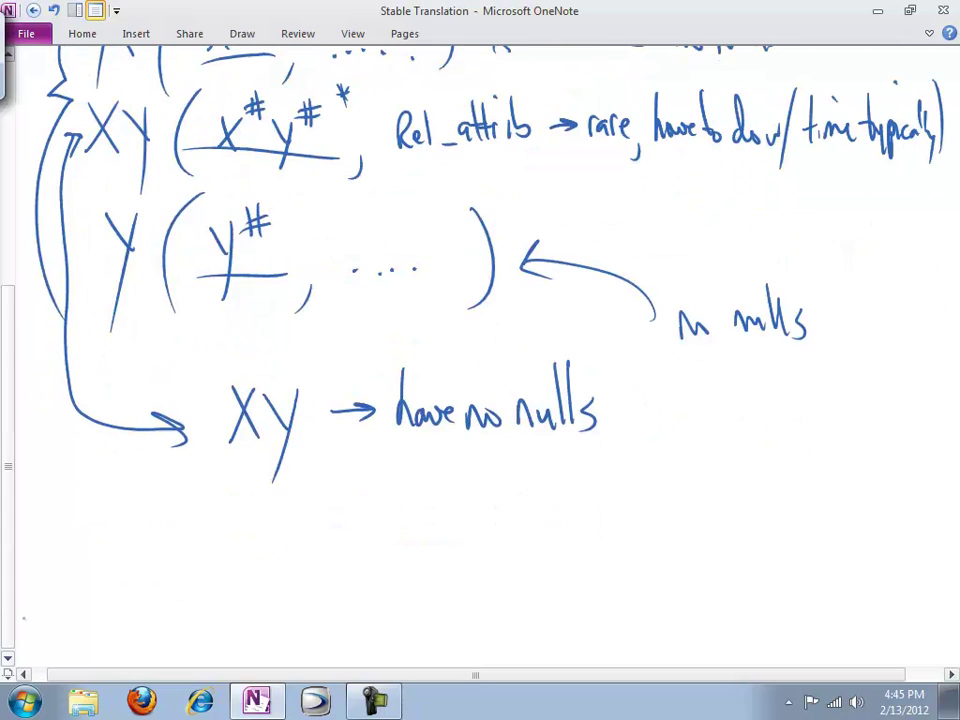
left_click_drag(108, 511, 206, 517)
mouse_move(108, 512)
left_mouse_down()
mouse_move(210, 520)
mouse_move(330, 605)
mouse_move(288, 518)
left_mouse_up()
mouse_move(442, 509)
left_mouse_down()
mouse_move(386, 522)
mouse_move(453, 500)
left_mouse_up()
left_click_drag(355, 558, 395, 556)
scroll(480, 360, "down", 2)
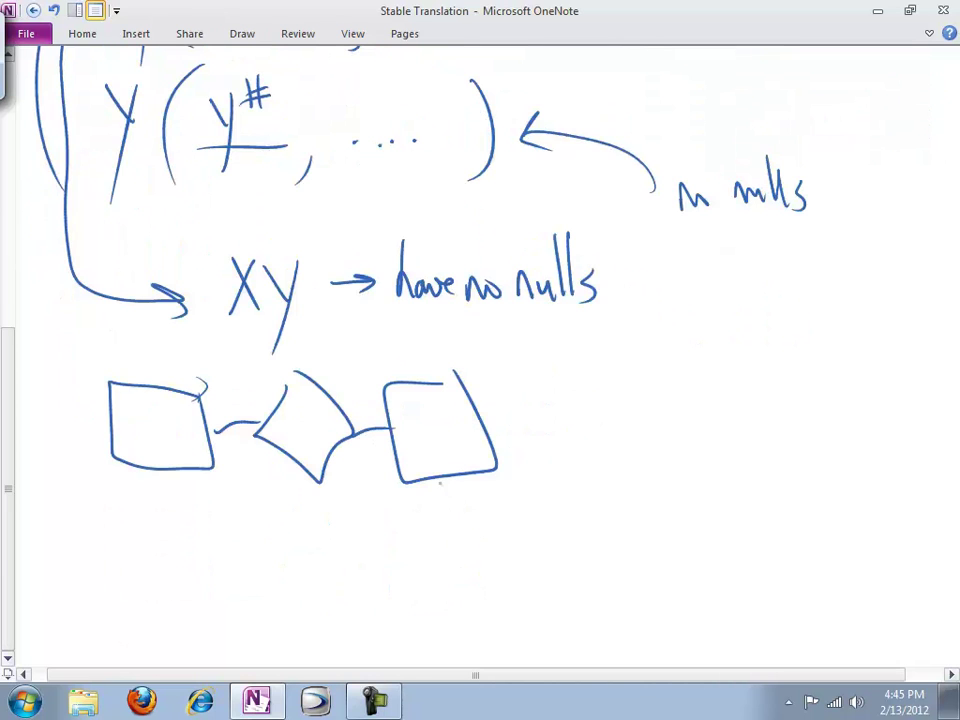
left_click_drag(441, 482, 441, 518)
mouse_move(418, 560)
left_mouse_down()
mouse_move(468, 565)
mouse_move(402, 660)
left_mouse_up()
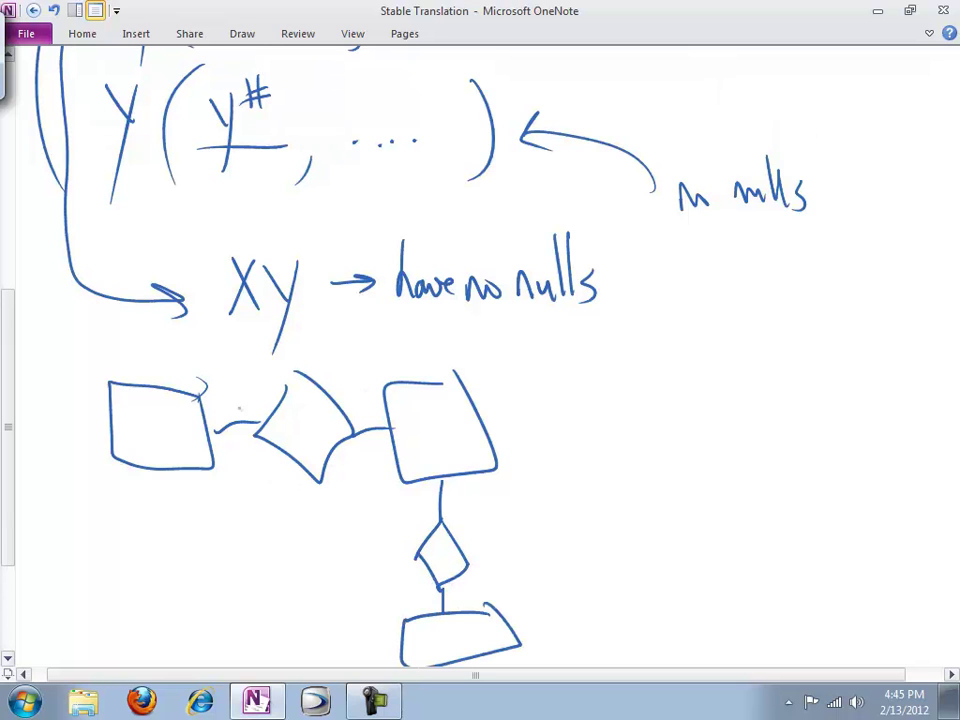
Step: Label the links with cardinalities 1, N, 1 and N
left_click_drag(228, 370, 227, 395)
mouse_move(347, 383)
left_mouse_down()
mouse_move(350, 356)
mouse_move(367, 354)
left_mouse_up()
left_click_drag(471, 594, 470, 606)
left_click_drag(471, 512, 473, 488)
left_click_drag(473, 488, 488, 487)
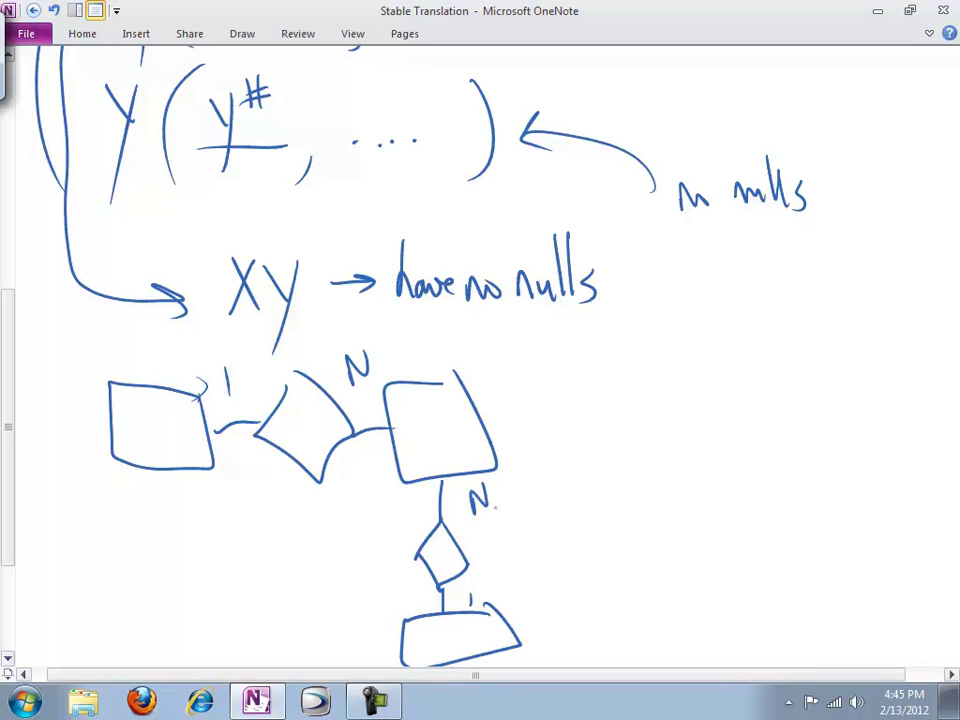
Step: Draw two overlapping ellipses grouping the third box with each neighbouring diamond
mouse_move(459, 342)
left_mouse_down()
mouse_move(246, 400)
mouse_move(508, 396)
mouse_move(500, 372)
left_mouse_up()
mouse_move(390, 430)
left_mouse_down()
mouse_move(410, 595)
mouse_move(470, 378)
left_mouse_up()
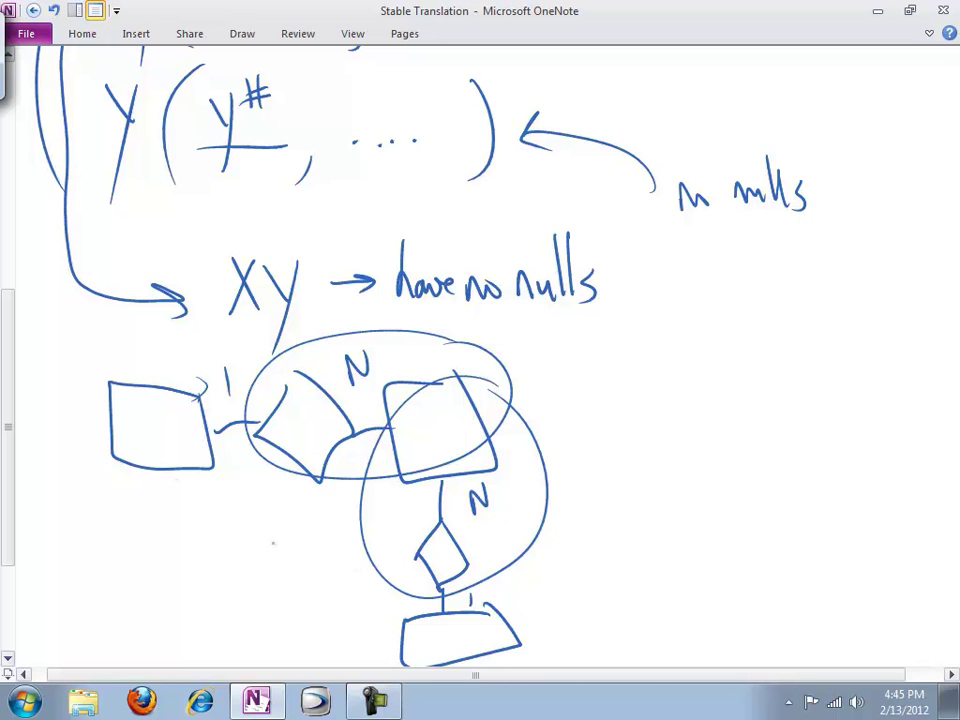
scroll(273, 544, "down", 3)
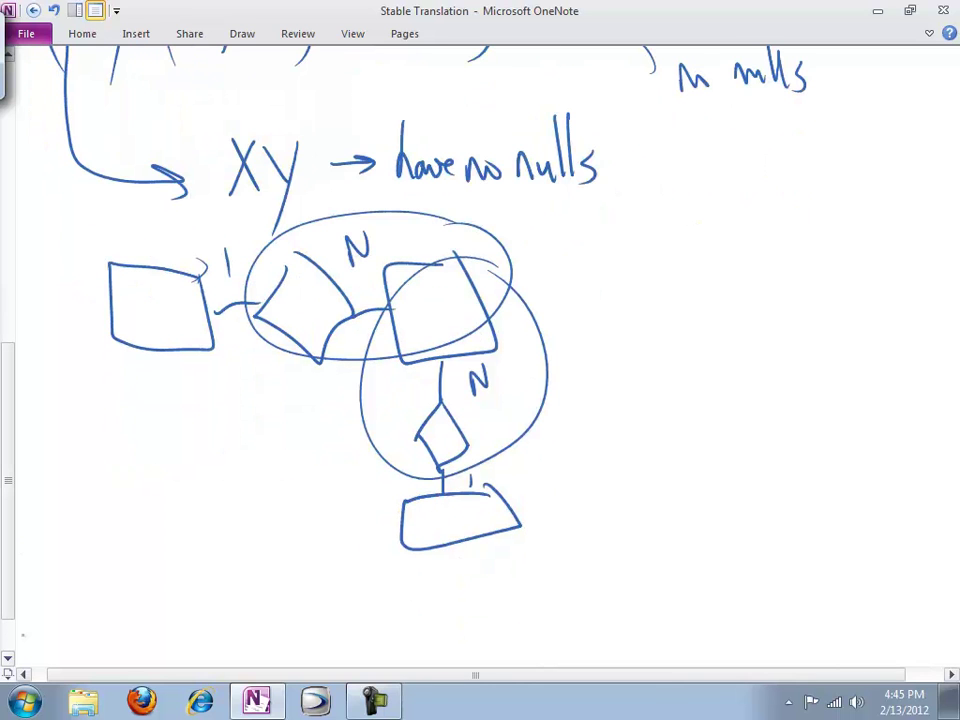